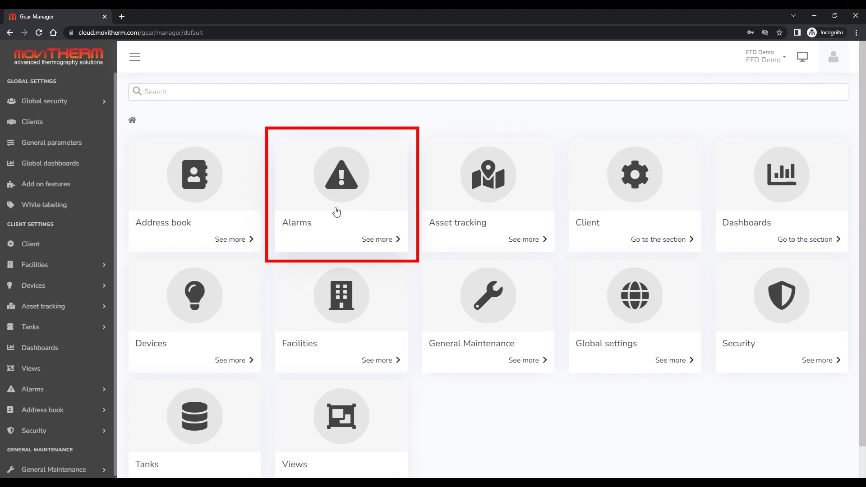
- Go to Alarms and open the empty Alerts list
{"action": "left_click", "coordinate": [336, 211]}
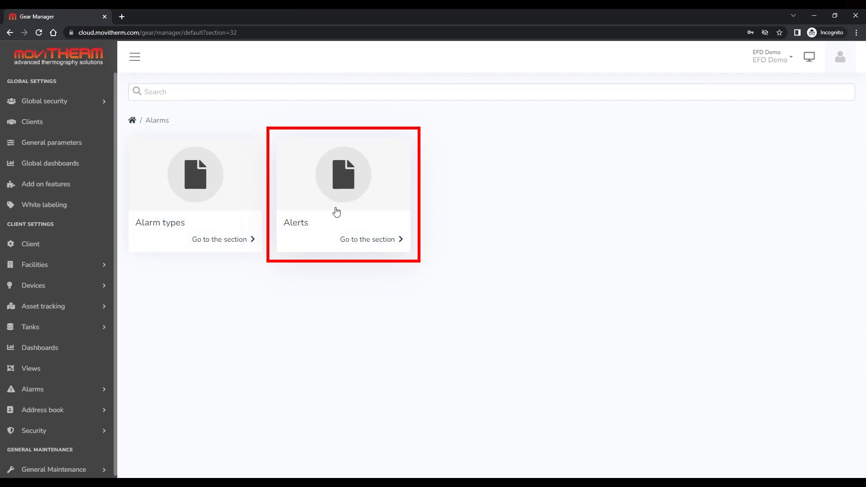
{"action": "left_click", "coordinate": [336, 211]}
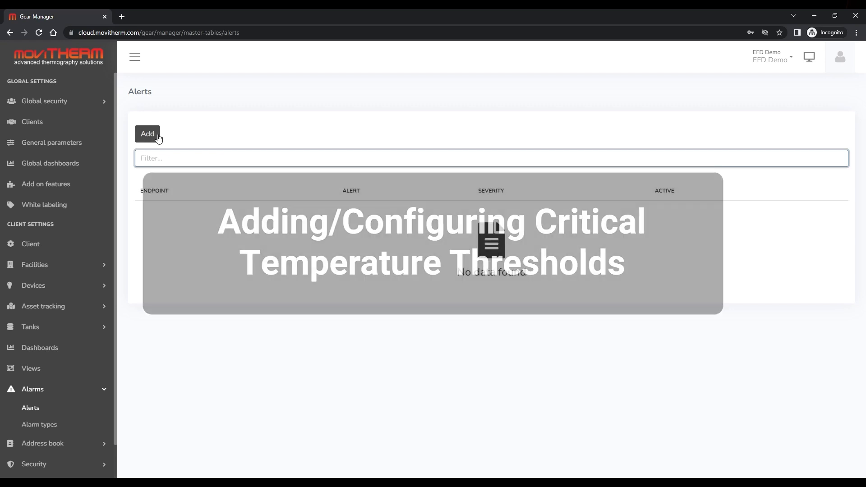
- Add an alert on Camera 2 Temperature with condition Greater than 175
{"action": "left_click", "coordinate": [158, 138]}
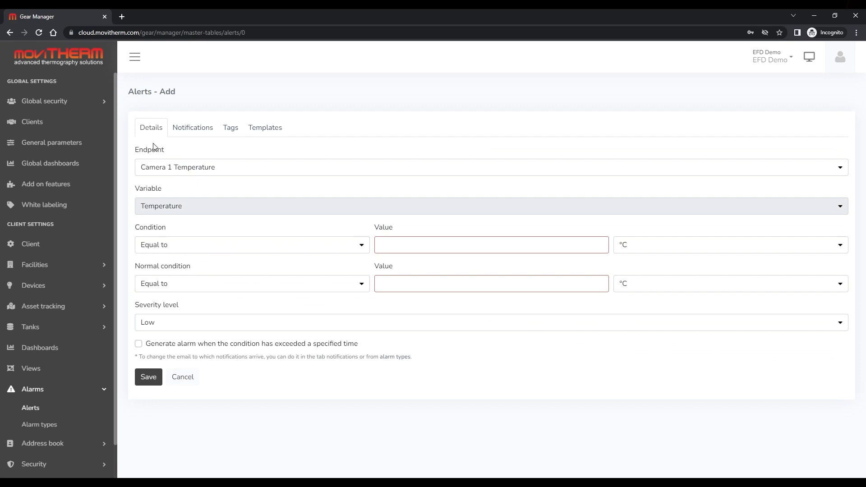
{"action": "left_click", "coordinate": [162, 168]}
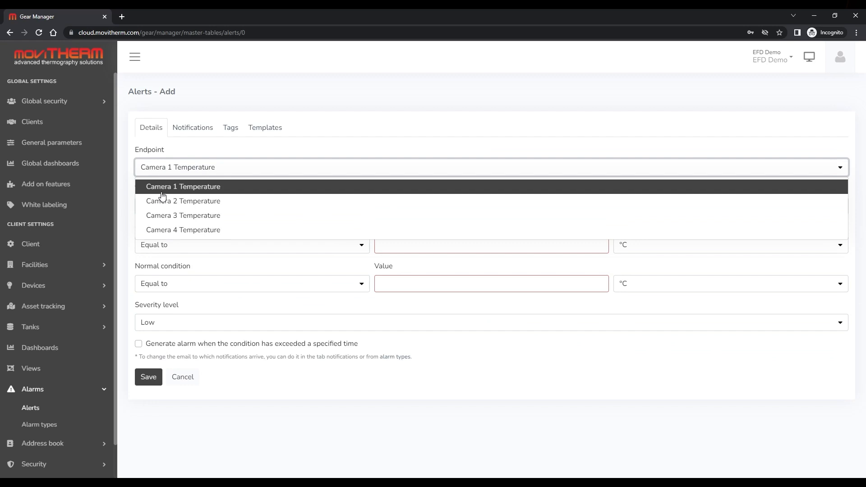
{"action": "left_click", "coordinate": [163, 202]}
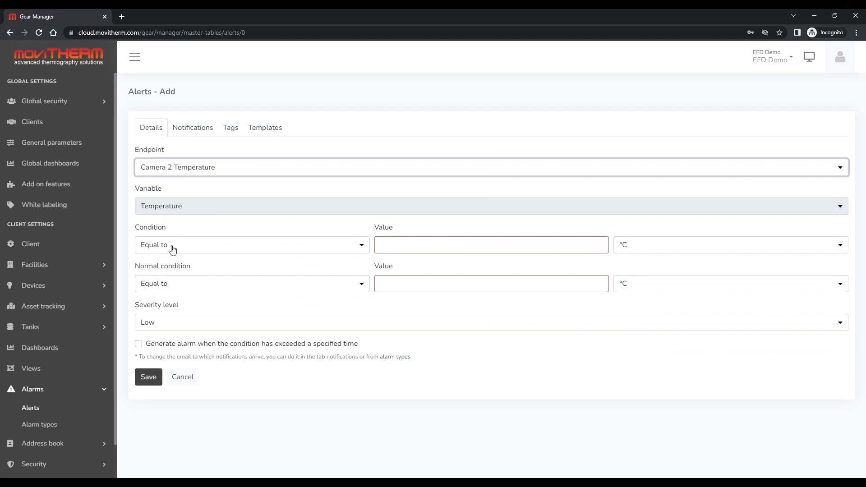
{"action": "left_click", "coordinate": [267, 251]}
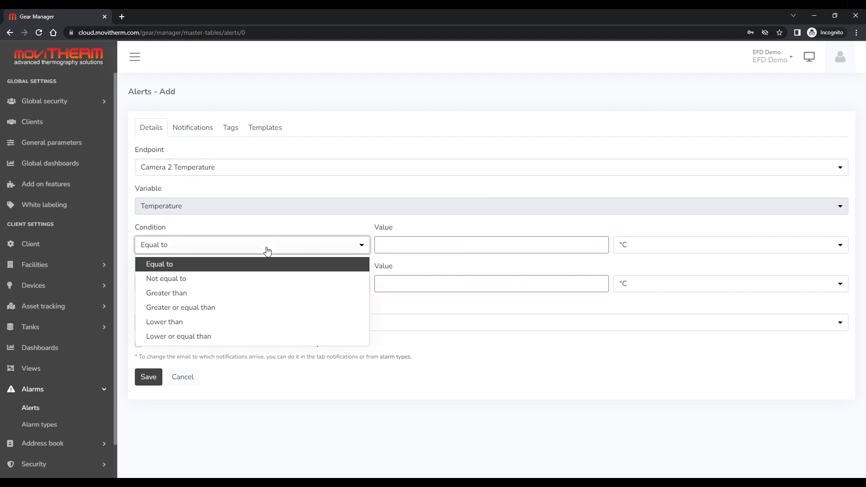
{"action": "left_click", "coordinate": [248, 294]}
{"action": "left_click", "coordinate": [392, 252]}
{"action": "type", "text": "175"}
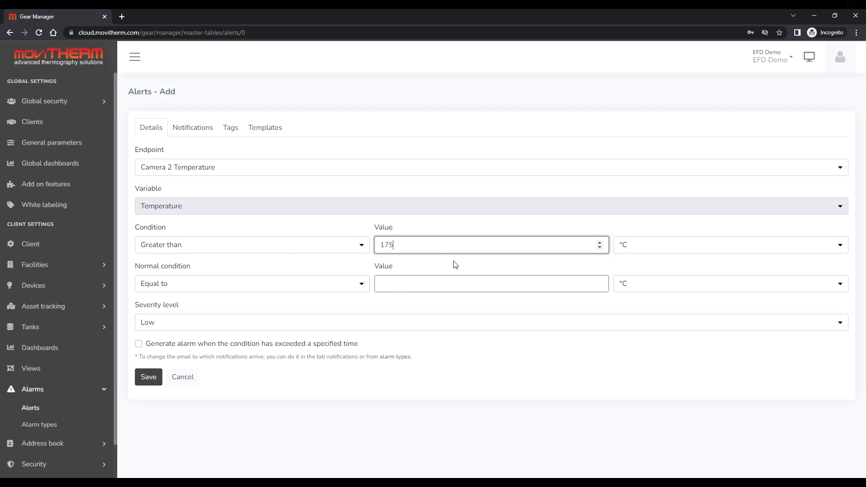
- Set the normal condition to Lower than 40 and severity to Medium
{"action": "left_click", "coordinate": [337, 288]}
{"action": "left_click", "coordinate": [210, 361]}
{"action": "left_click", "coordinate": [380, 283]}
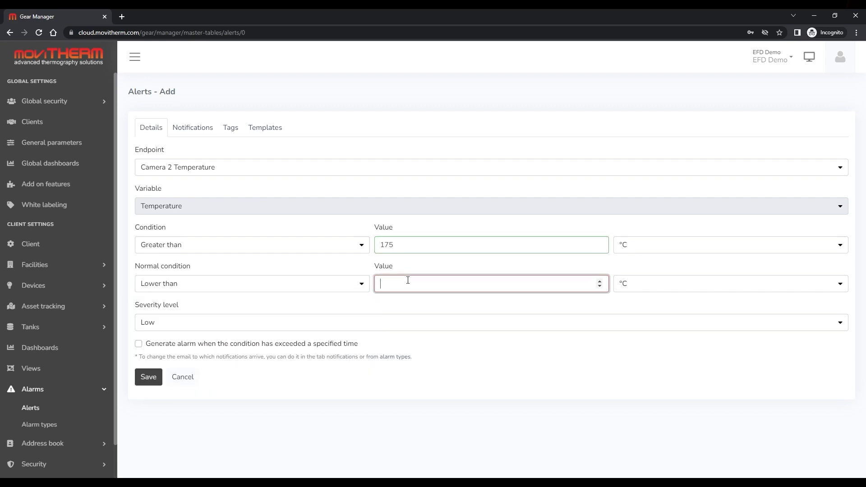
{"action": "type", "text": "40"}
{"action": "left_click", "coordinate": [168, 328]}
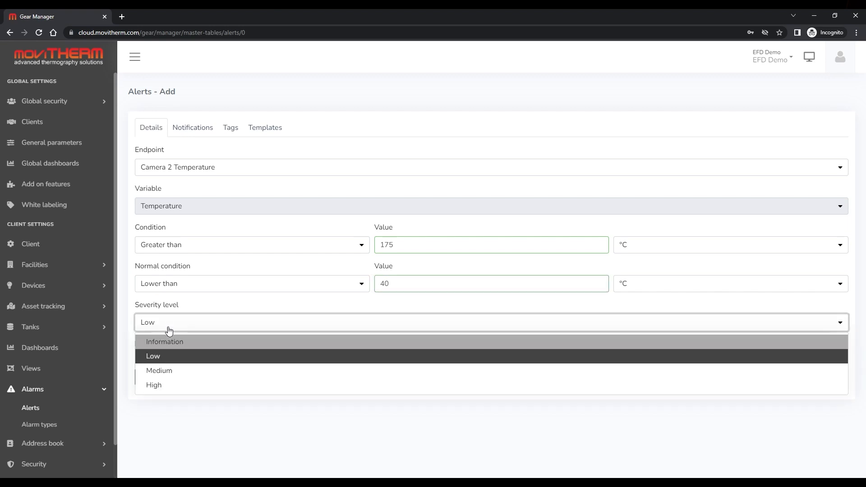
{"action": "left_click", "coordinate": [166, 370]}
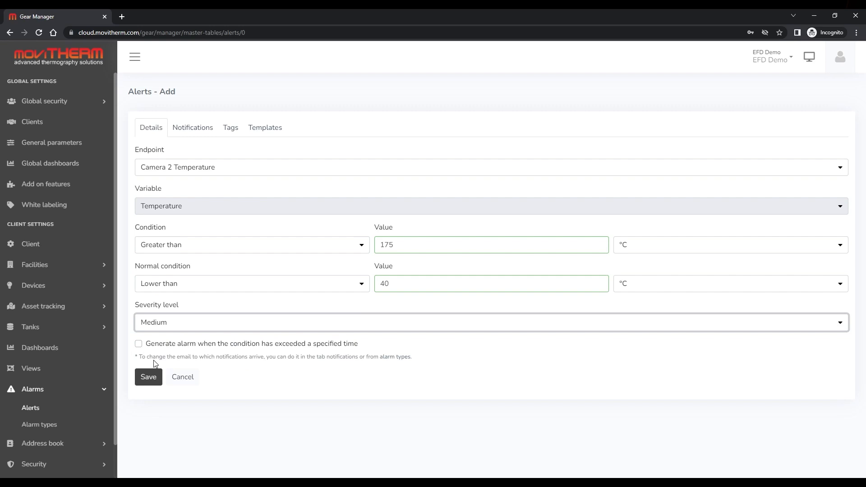
- Require the condition to persist 10 minutes before raising the alarm
{"action": "left_click", "coordinate": [139, 345]}
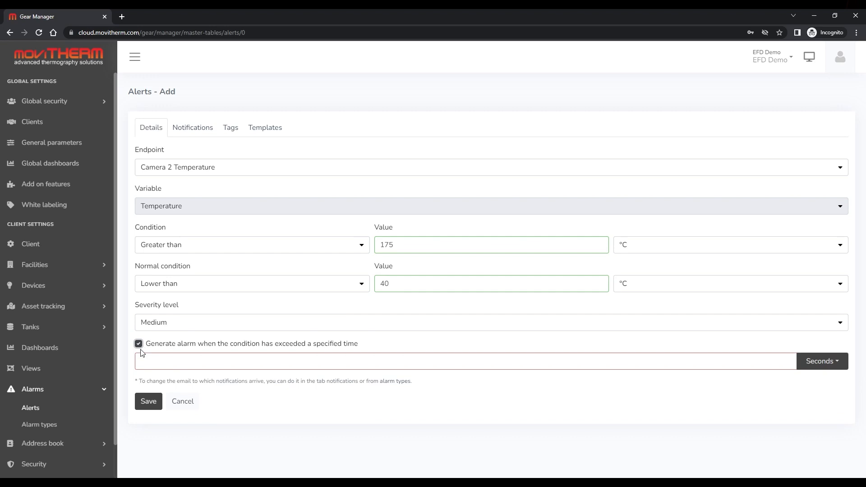
{"action": "left_click", "coordinate": [141, 361]}
{"action": "type", "text": "10"}
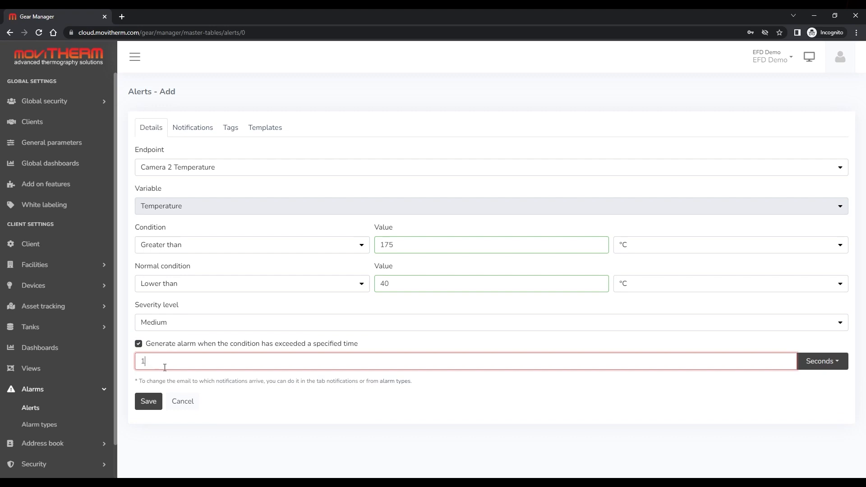
{"action": "left_click", "coordinate": [822, 361]}
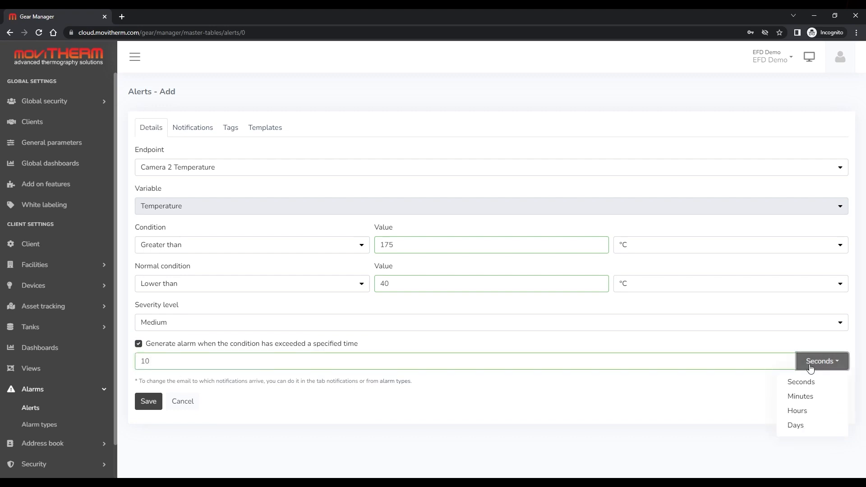
{"action": "left_click", "coordinate": [794, 395]}
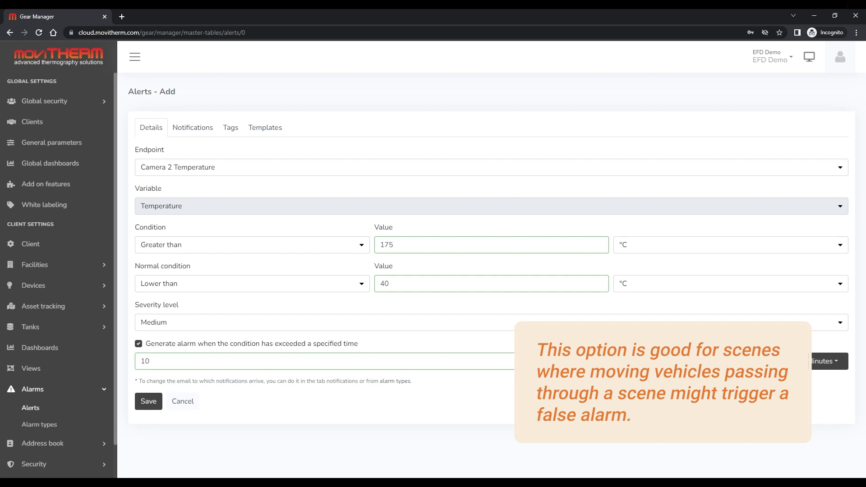
- On the Notifications tab, add four e-mail recipients, including suggested contacts and one typed address
{"action": "left_click", "coordinate": [193, 131]}
{"action": "left_click", "coordinate": [174, 165]}
{"action": "type", "text": "tae"}
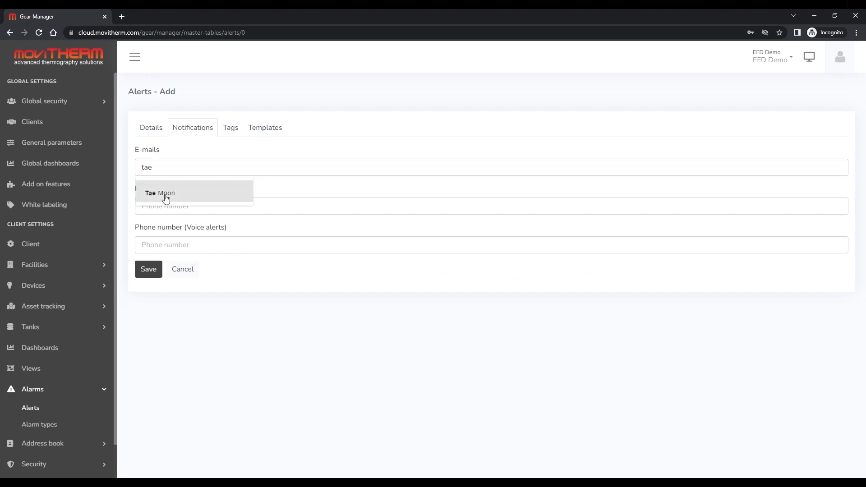
{"action": "left_click", "coordinate": [165, 196]}
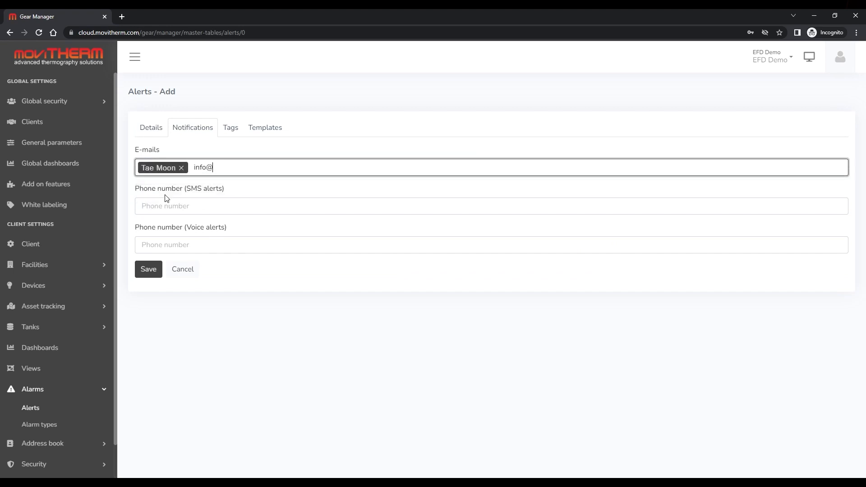
{"action": "key", "text": "Return"}
{"action": "type", "text": "Peter"}
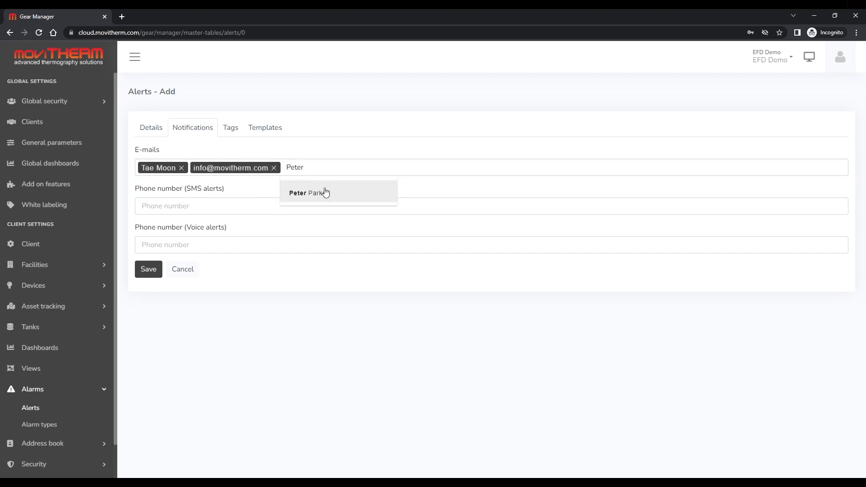
{"action": "left_click", "coordinate": [326, 193]}
{"action": "type", "text": "Clar"}
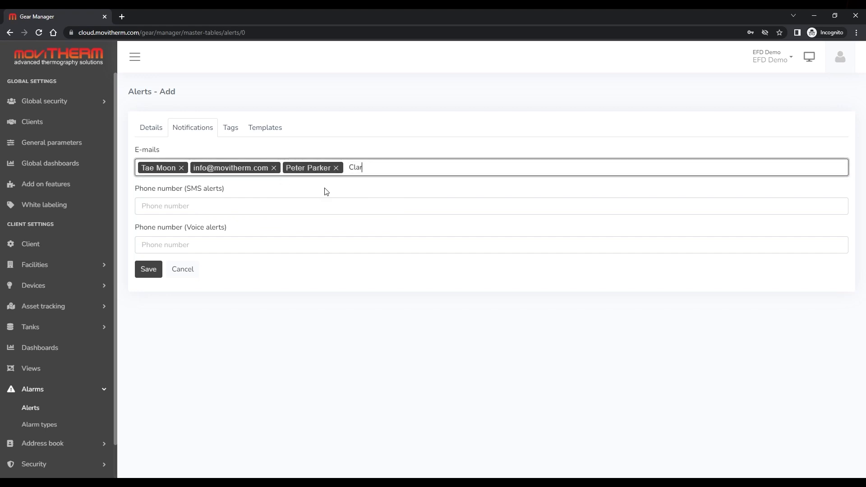
{"action": "left_click", "coordinate": [365, 180]}
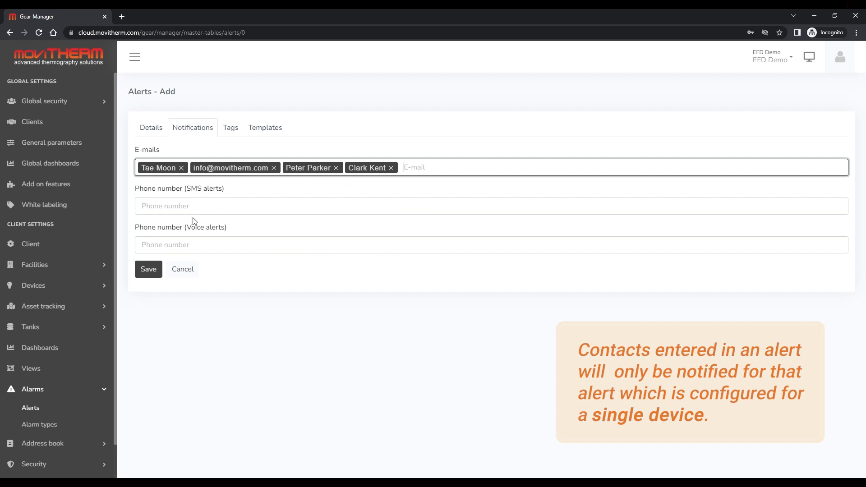
- Add the contact phone number as recipient for both SMS and voice alerts
{"action": "left_click", "coordinate": [169, 206]}
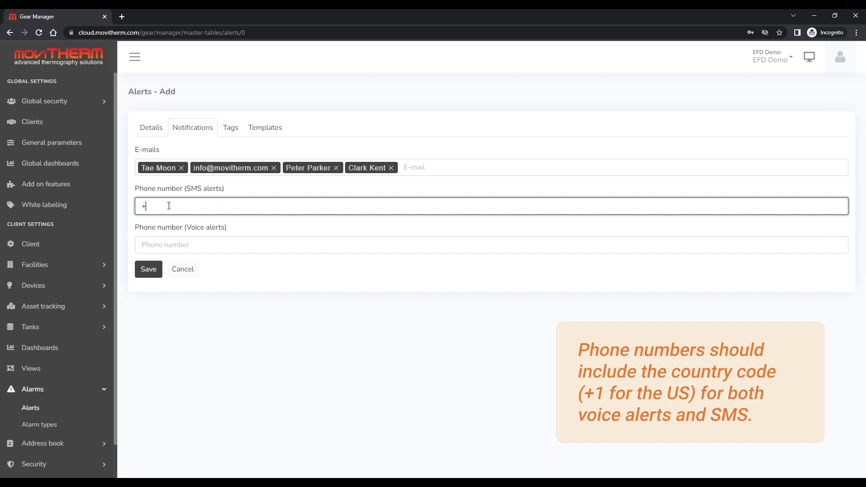
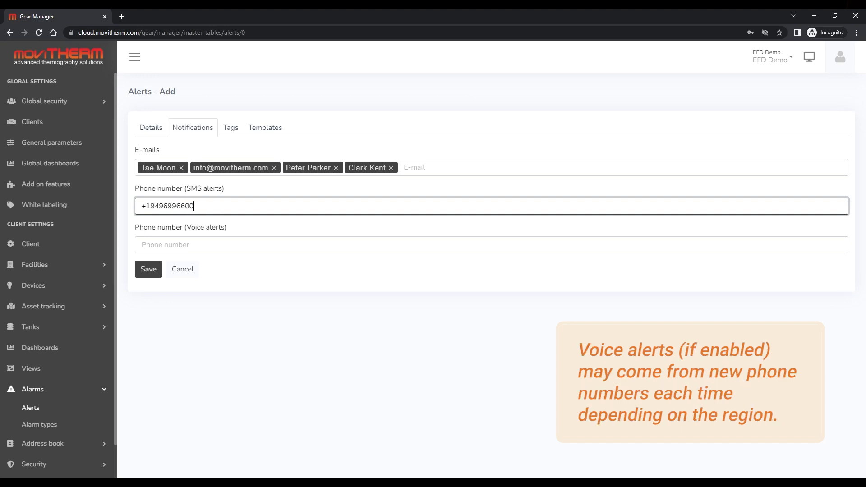
{"action": "key", "text": "Return"}
{"action": "left_click", "coordinate": [163, 249]}
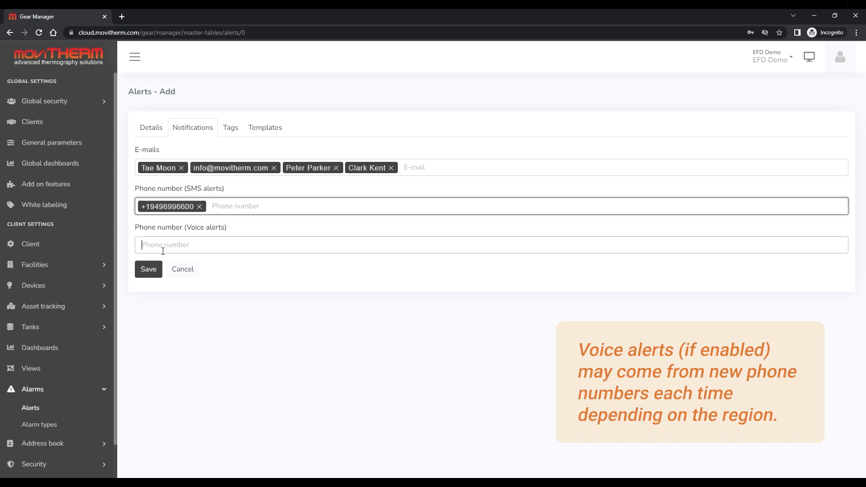
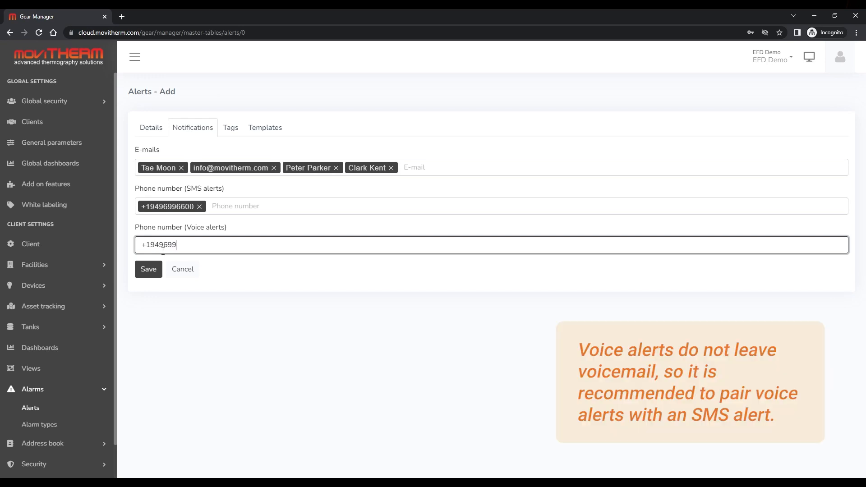
{"action": "key", "text": "Return"}
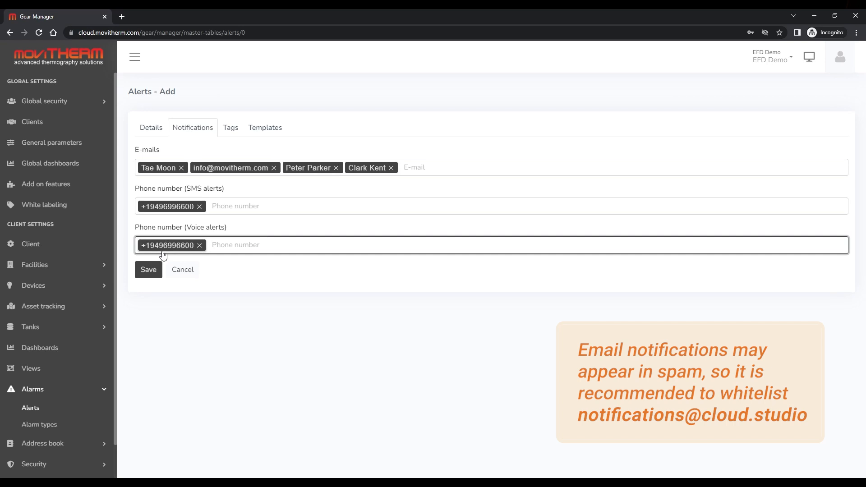
- Tag the alert 'gateway' and save it
{"action": "left_click", "coordinate": [235, 130]}
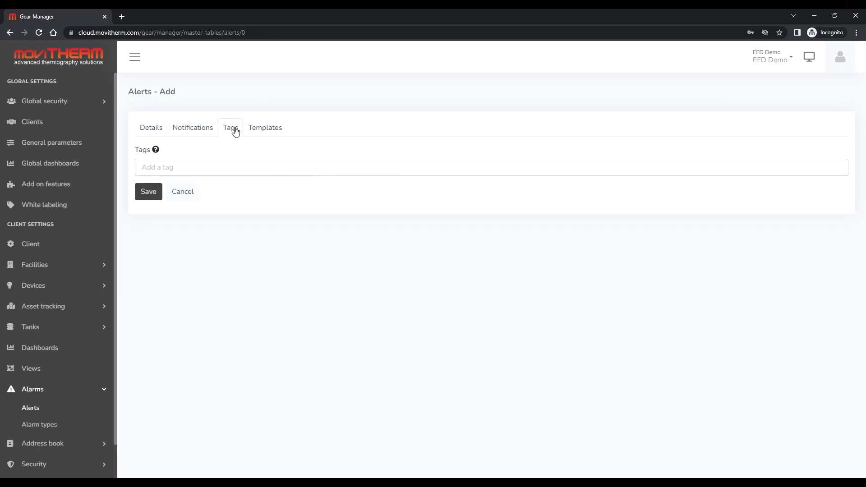
{"action": "left_click", "coordinate": [166, 167]}
{"action": "type", "text": "gat"}
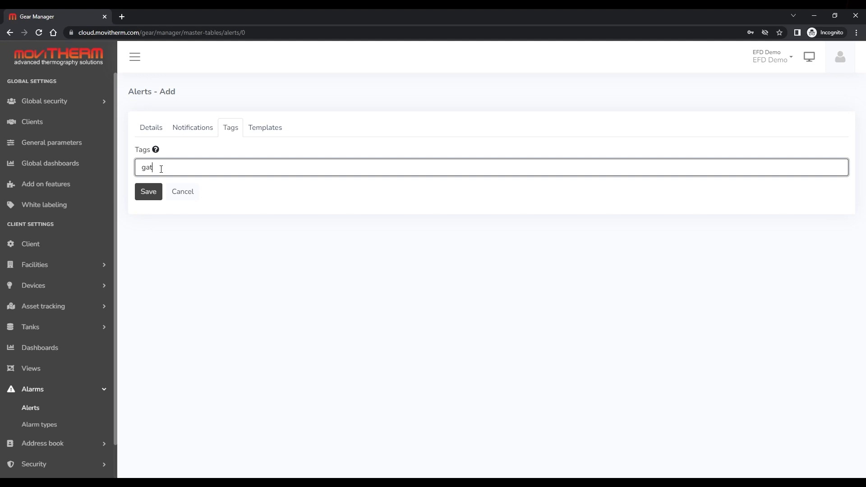
{"action": "type", "text": "eway"}
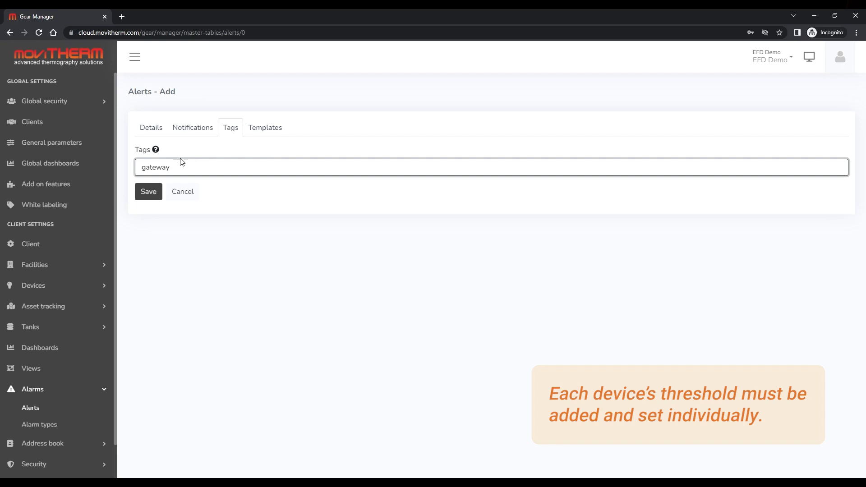
{"action": "left_click", "coordinate": [148, 191]}
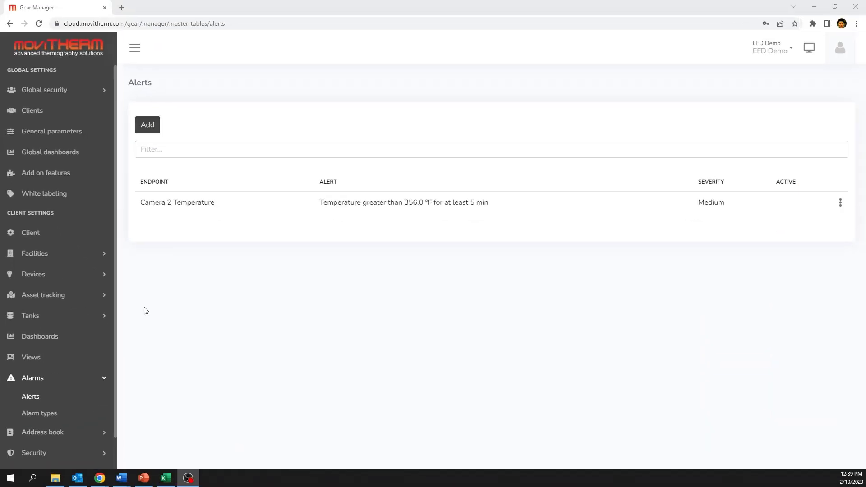
- Start adding a second alert from the Alerts list
{"action": "left_click", "coordinate": [146, 125]}
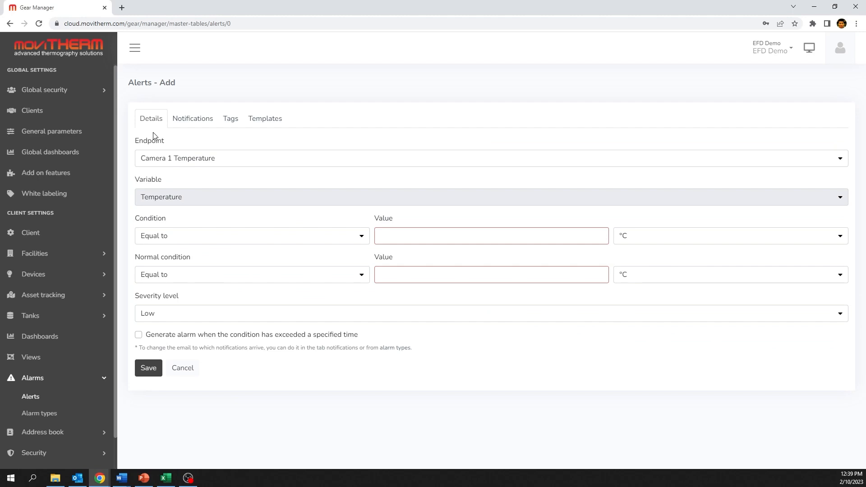
- Target Camera 1 Temperature, triggering when Greater or equal than 110
{"action": "left_click", "coordinate": [161, 161]}
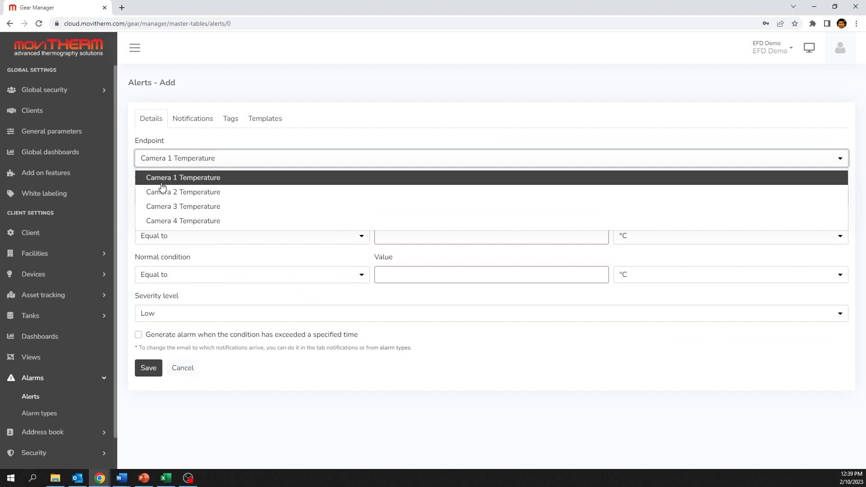
{"action": "left_click", "coordinate": [163, 192]}
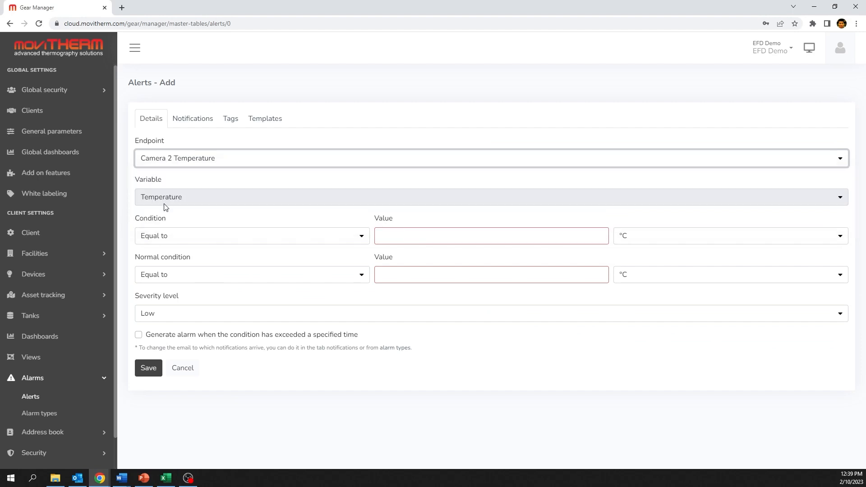
{"action": "left_click", "coordinate": [329, 239]}
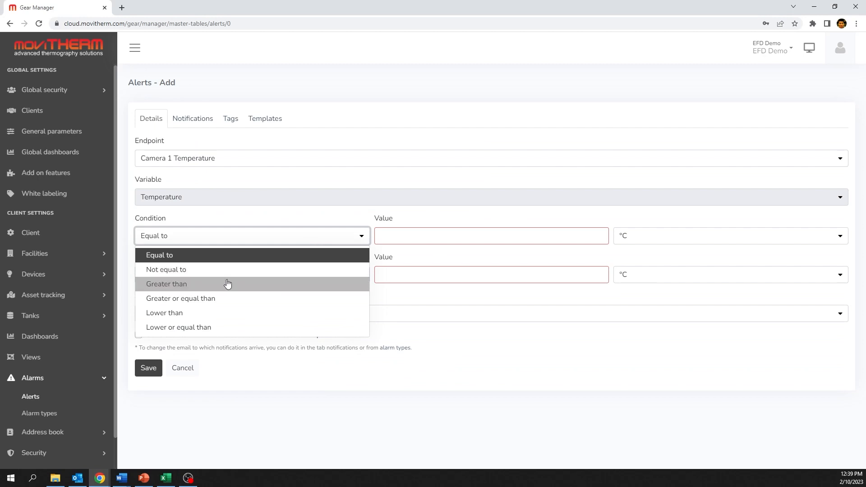
{"action": "left_click", "coordinate": [223, 299]}
{"action": "left_click", "coordinate": [398, 240]}
{"action": "type", "text": "110"}
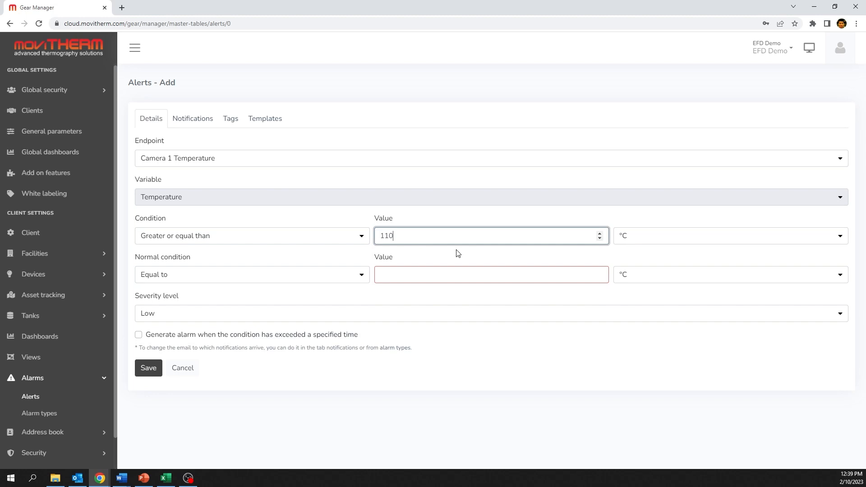
- Set the normal condition to Lower than 110
{"action": "left_click", "coordinate": [383, 272]}
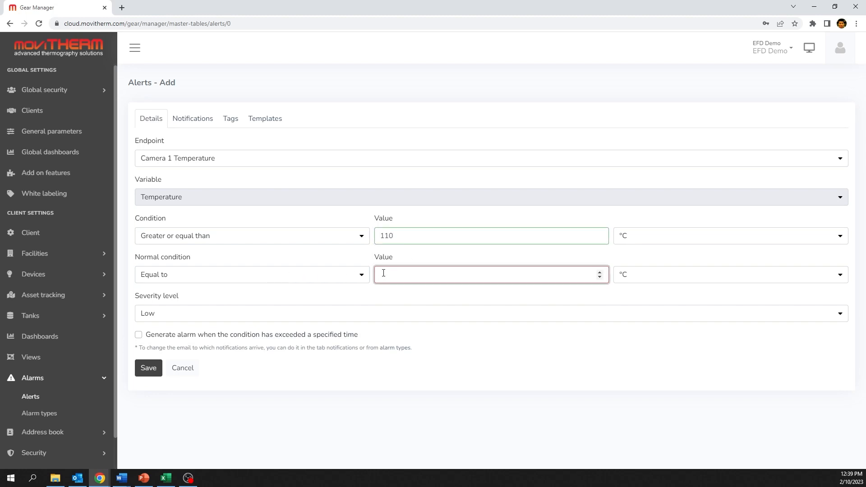
{"action": "left_click", "coordinate": [316, 276]}
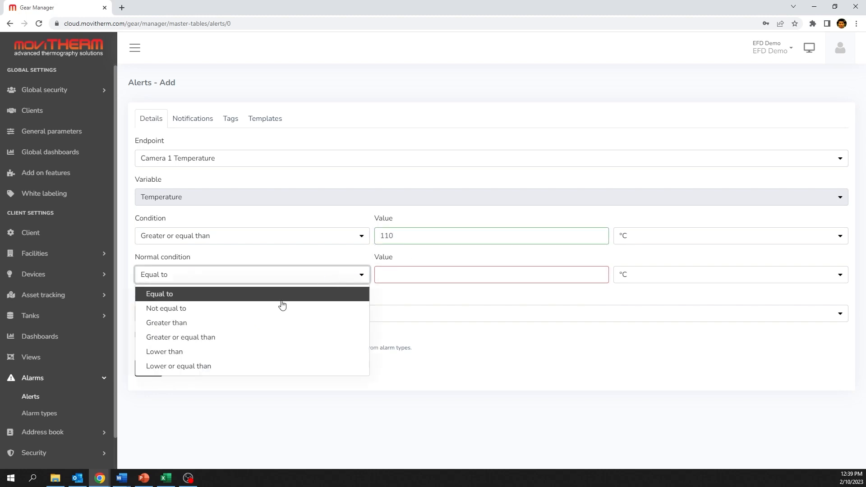
{"action": "left_click", "coordinate": [226, 353]}
{"action": "left_click", "coordinate": [396, 273]}
{"action": "type", "text": "110"}
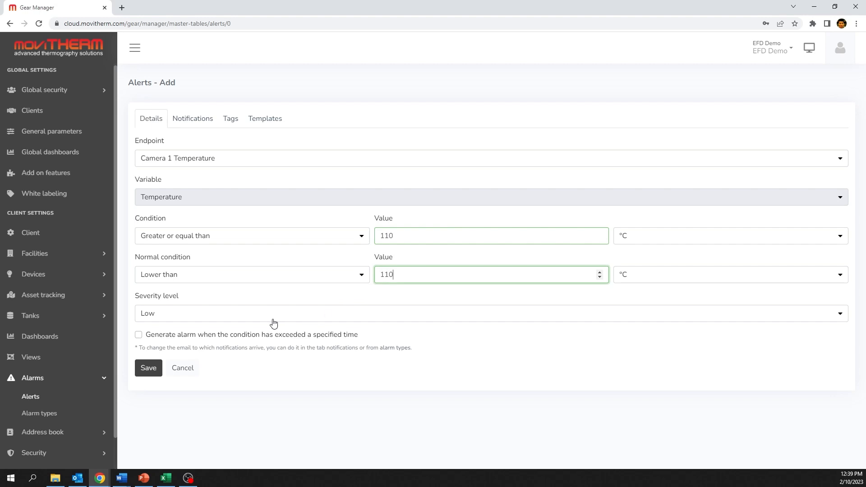
- Enable the exceeded-time option with a 10-minute delay before alarming
{"action": "left_click", "coordinate": [188, 337]}
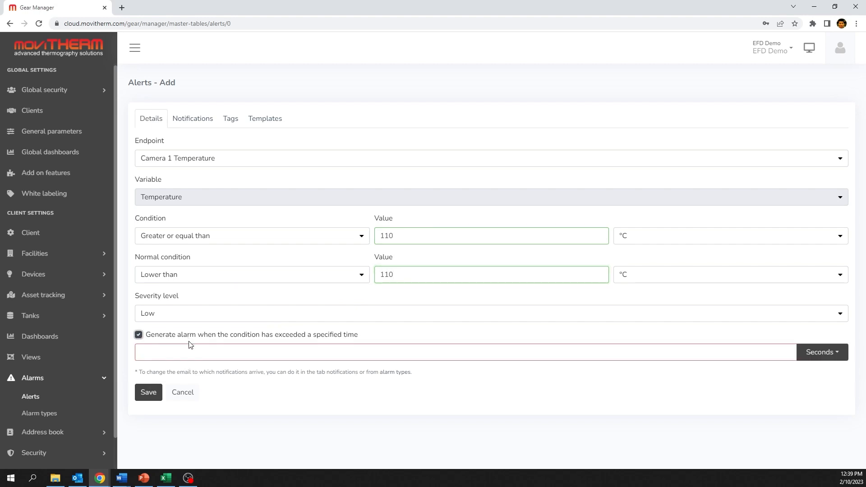
{"action": "left_click", "coordinate": [195, 352]}
{"action": "type", "text": "10"}
{"action": "left_click", "coordinate": [807, 352]}
{"action": "left_click", "coordinate": [796, 387]}
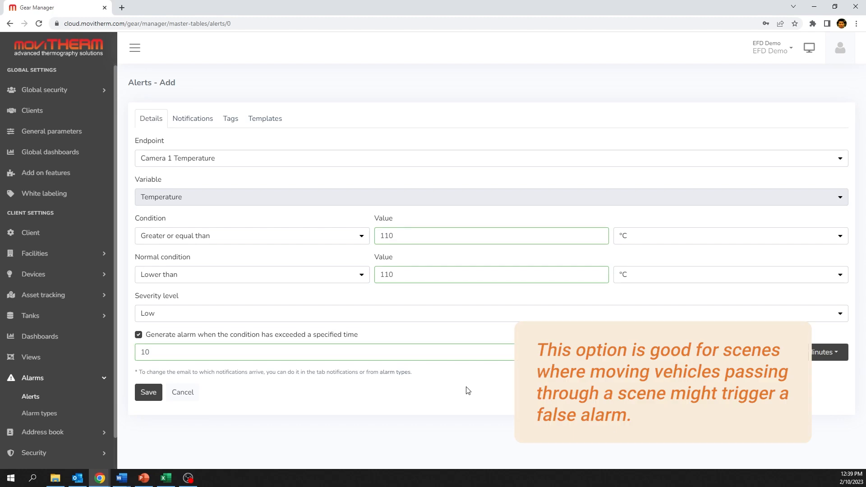